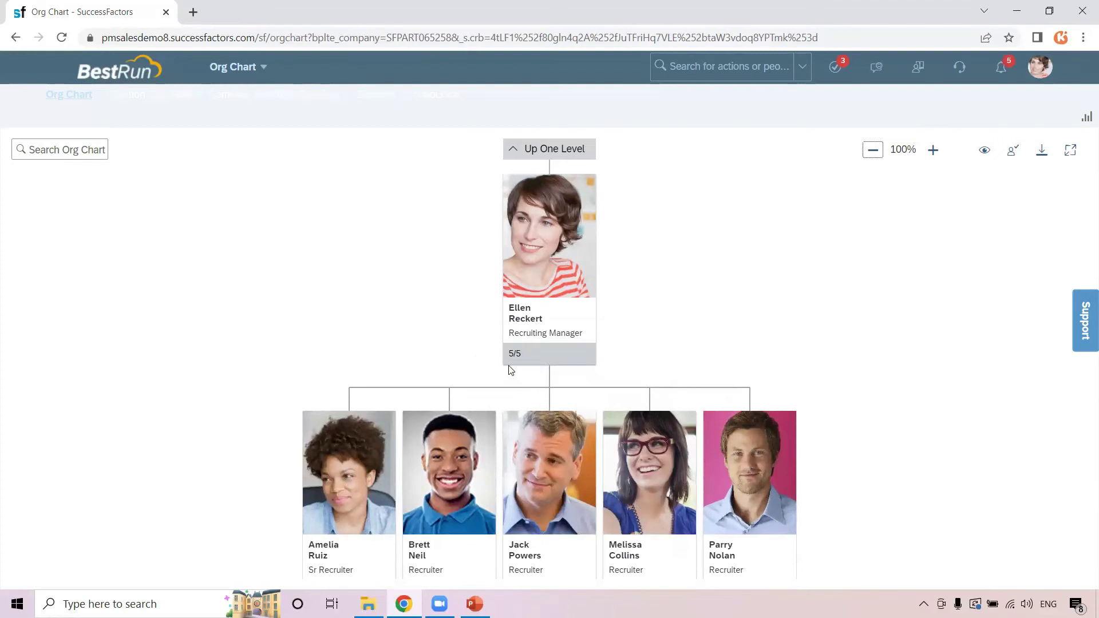
# - Review the Recruiting Manager's employee details in the org chart, including the available Actions and Go To links
pyautogui.click(580, 193)
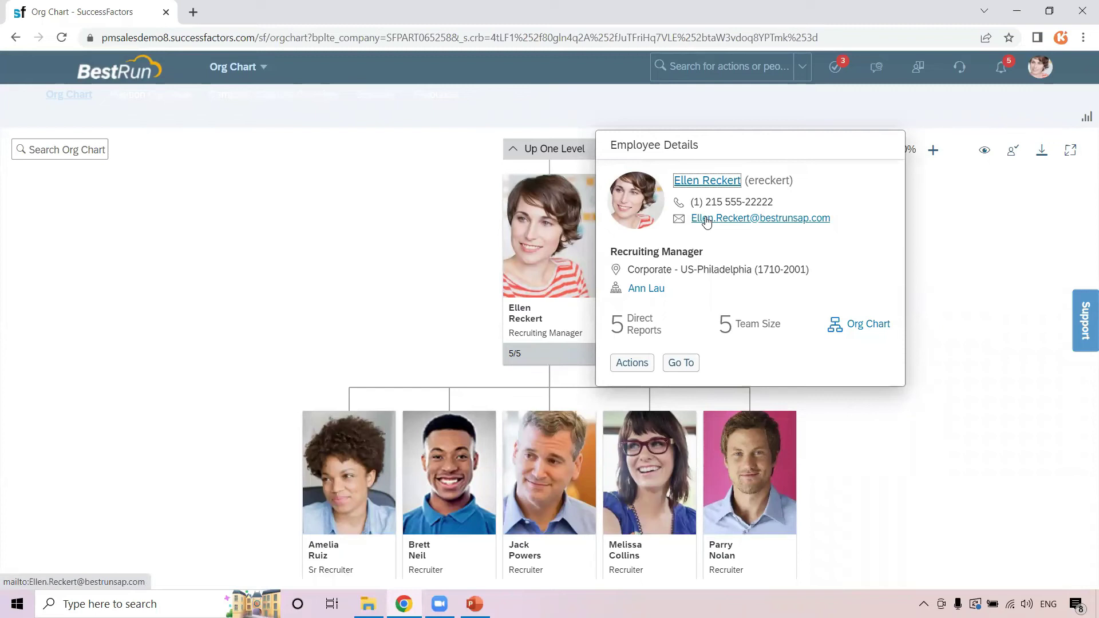
pyautogui.click(584, 194)
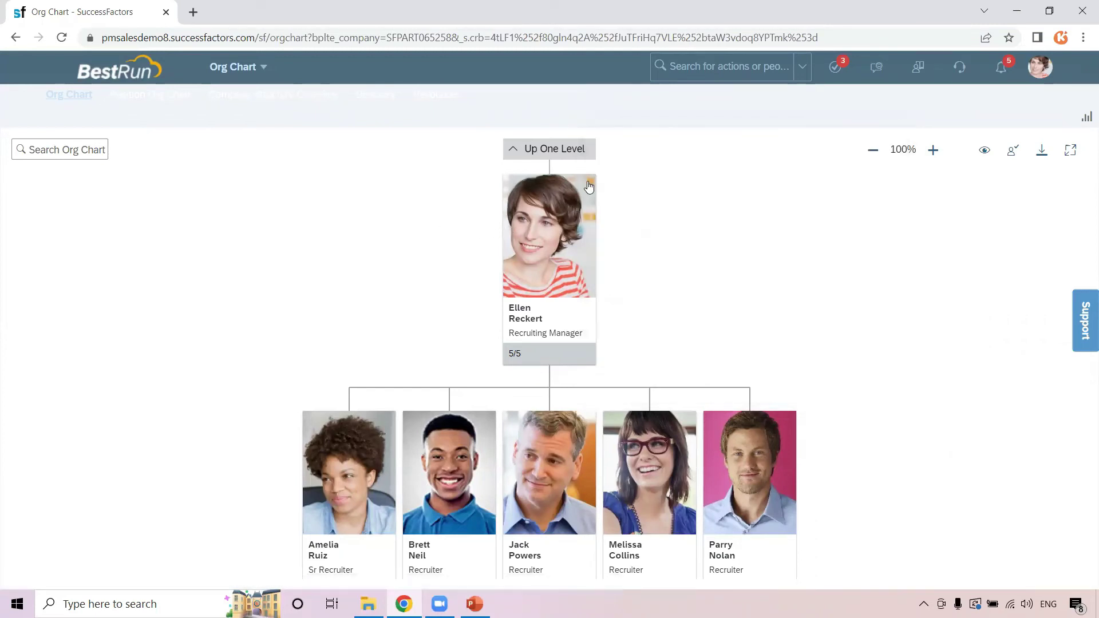
pyautogui.click(589, 186)
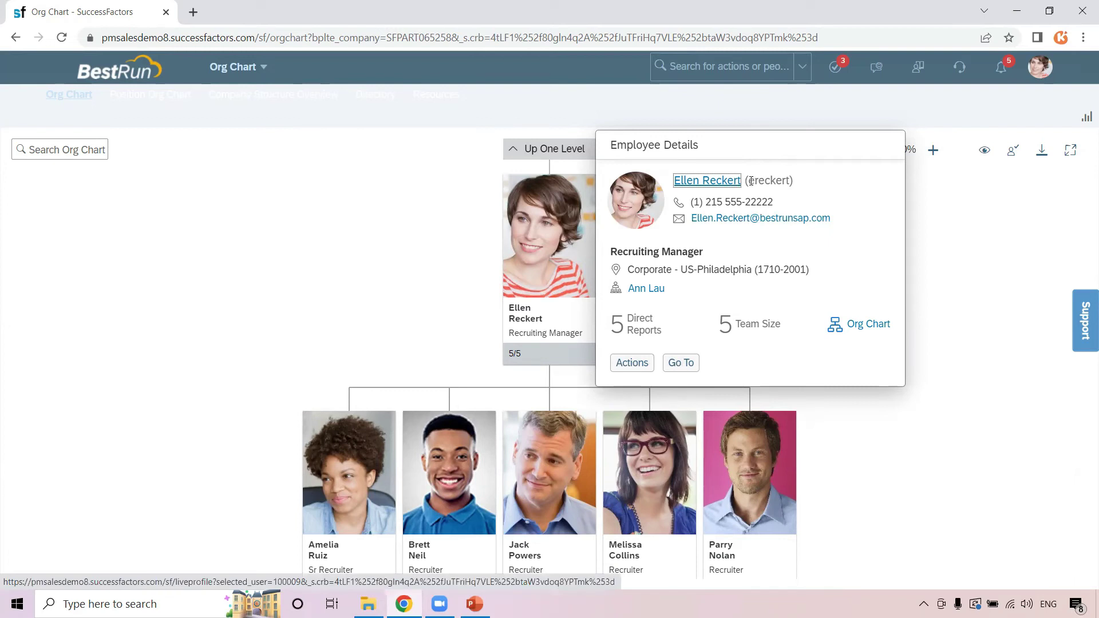
pyautogui.moveTo(748, 181); pyautogui.dragTo(790, 181)
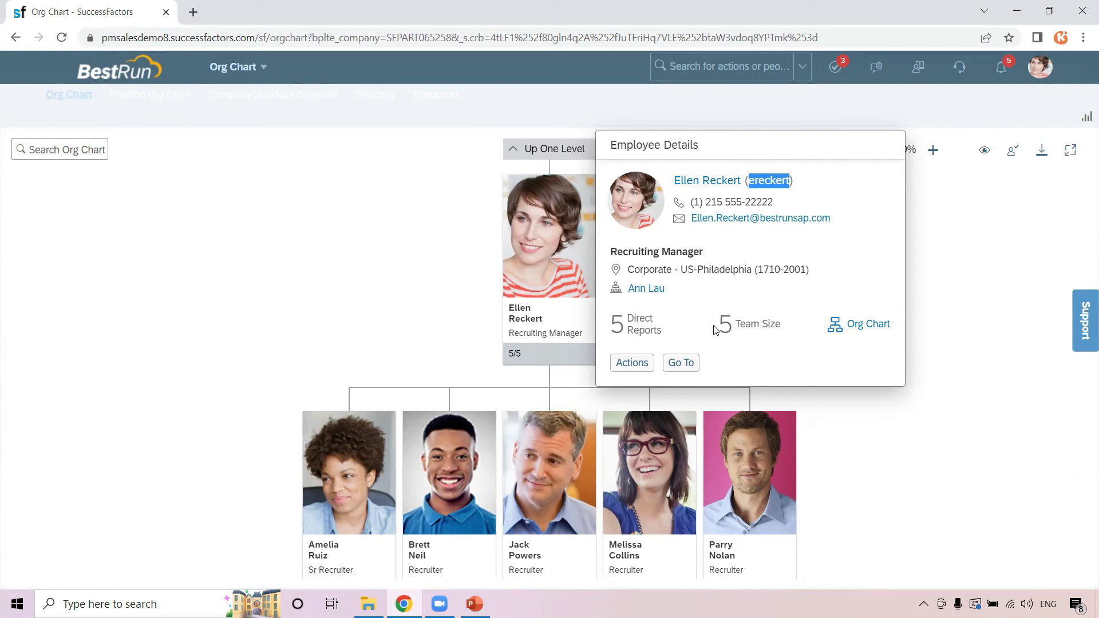
pyautogui.click(631, 361)
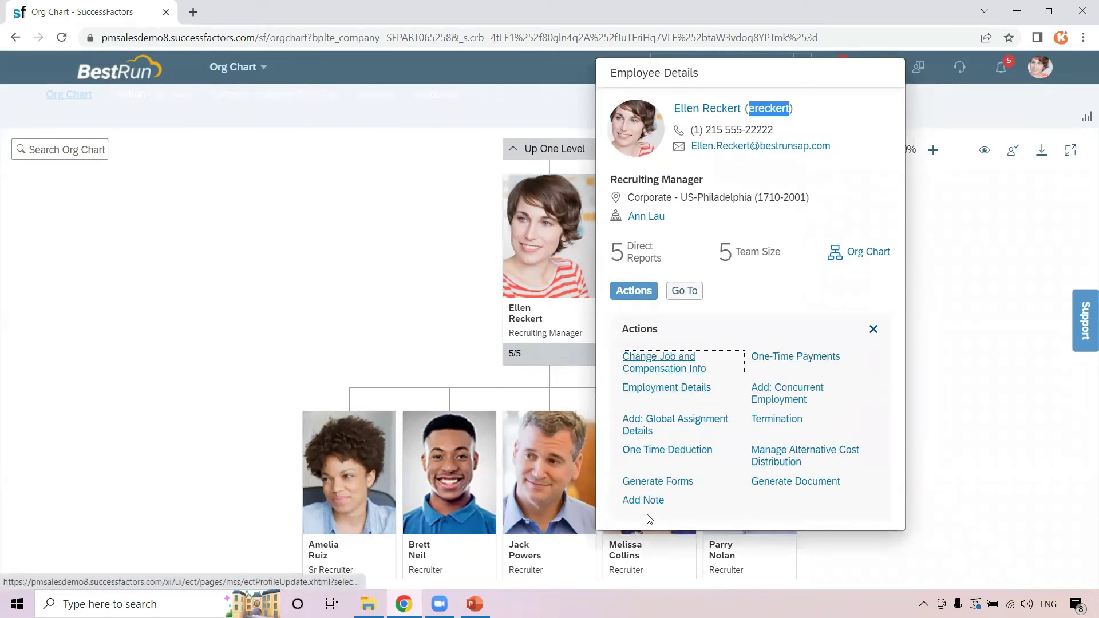
pyautogui.click(690, 292)
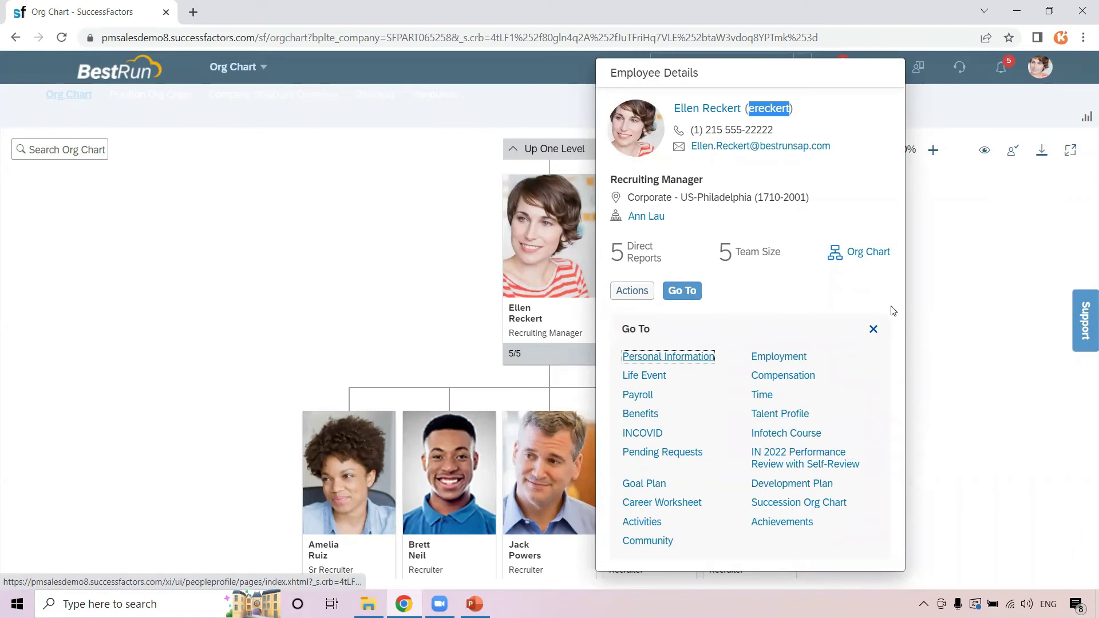
pyautogui.click(967, 368)
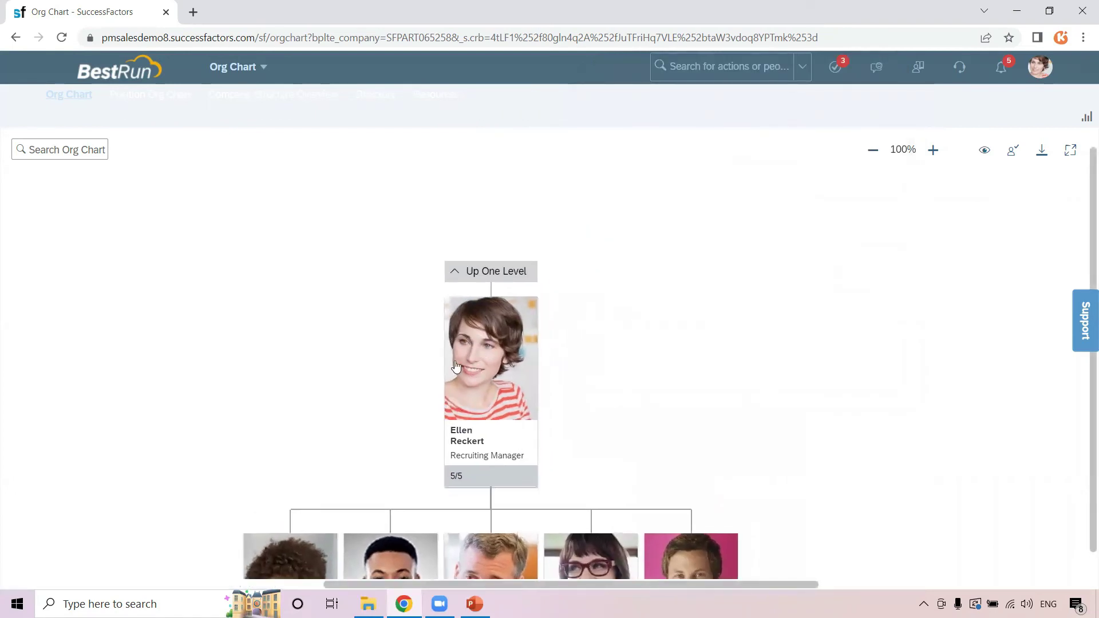
# - Move up the org chart to the VP Human Resources USA, expanding the Development Manager's and Compensation Manager's teams on the way
pyautogui.click(458, 272)
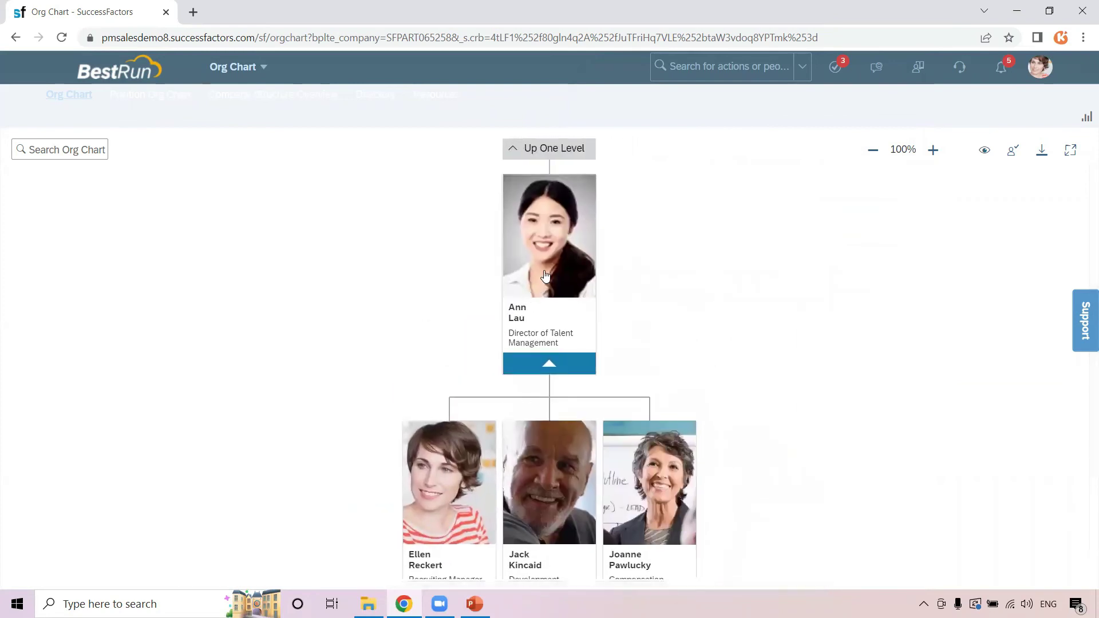
pyautogui.scroll(-3, 558, 300)
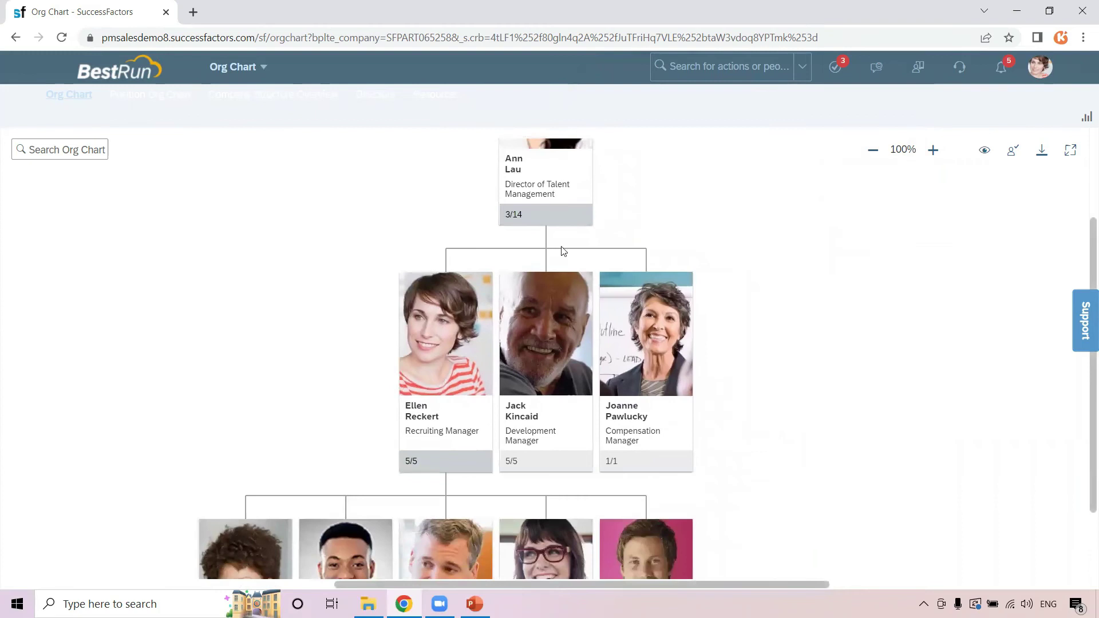
pyautogui.scroll(-2, 558, 372)
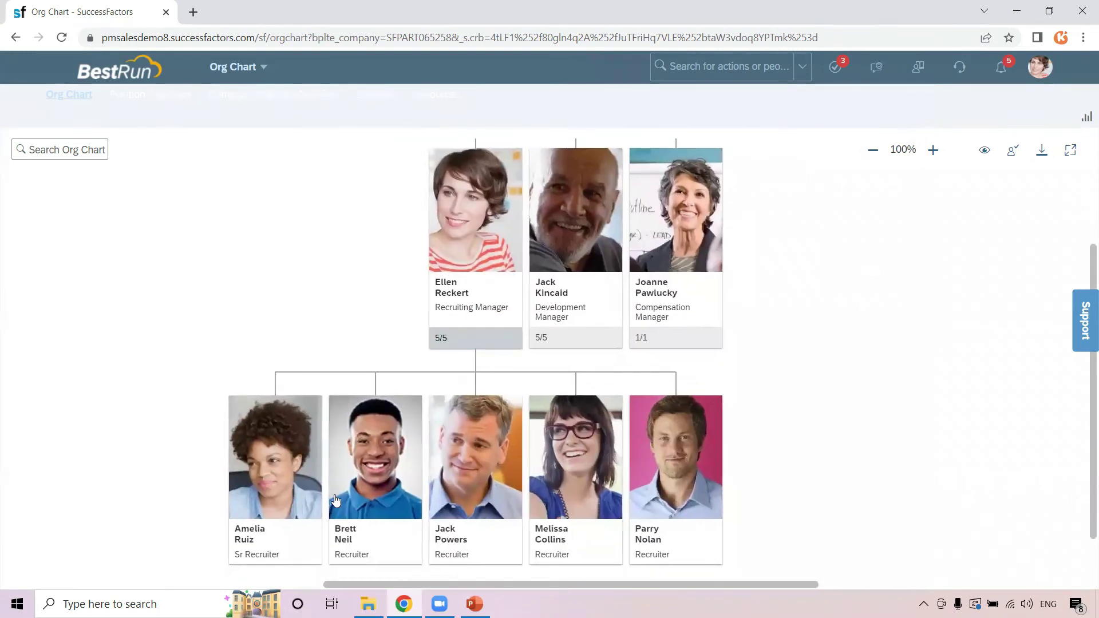
pyautogui.click(545, 343)
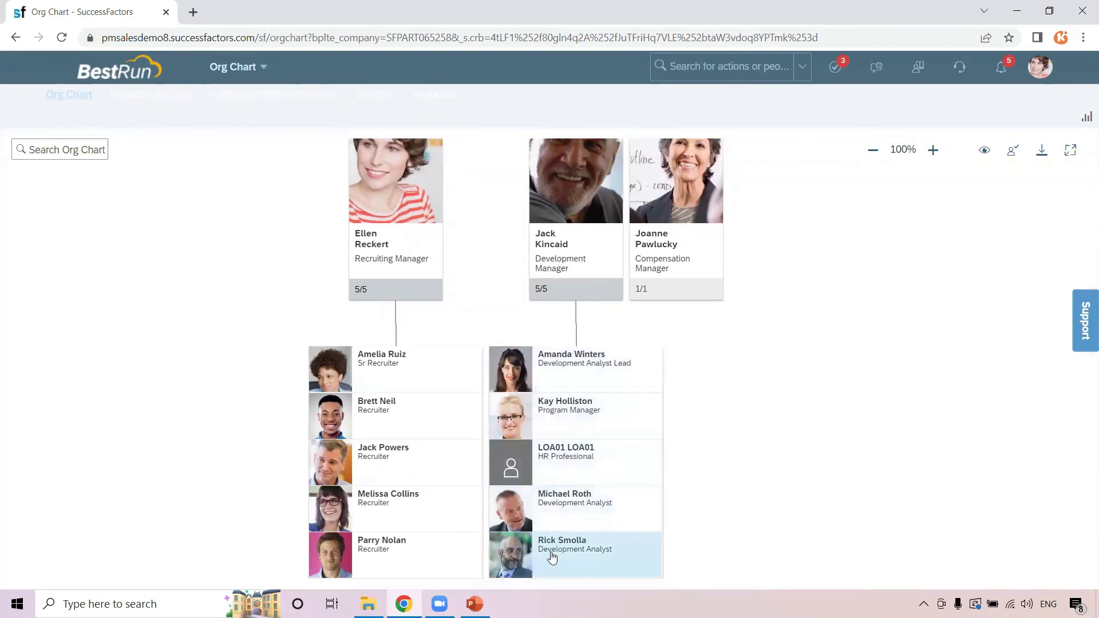
pyautogui.click(685, 289)
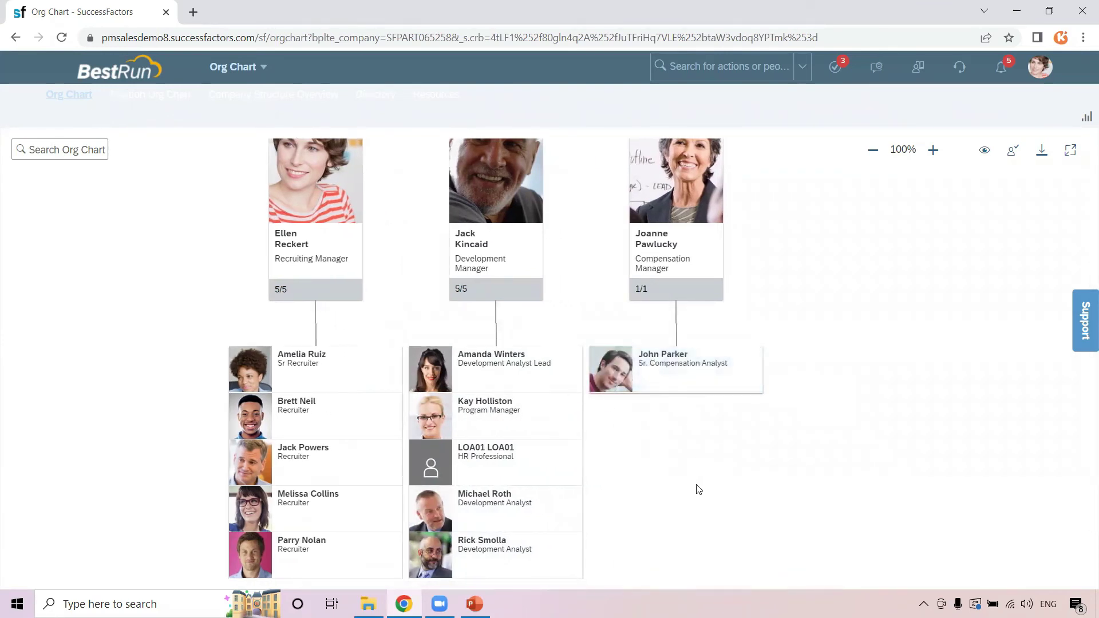
pyautogui.click(503, 180)
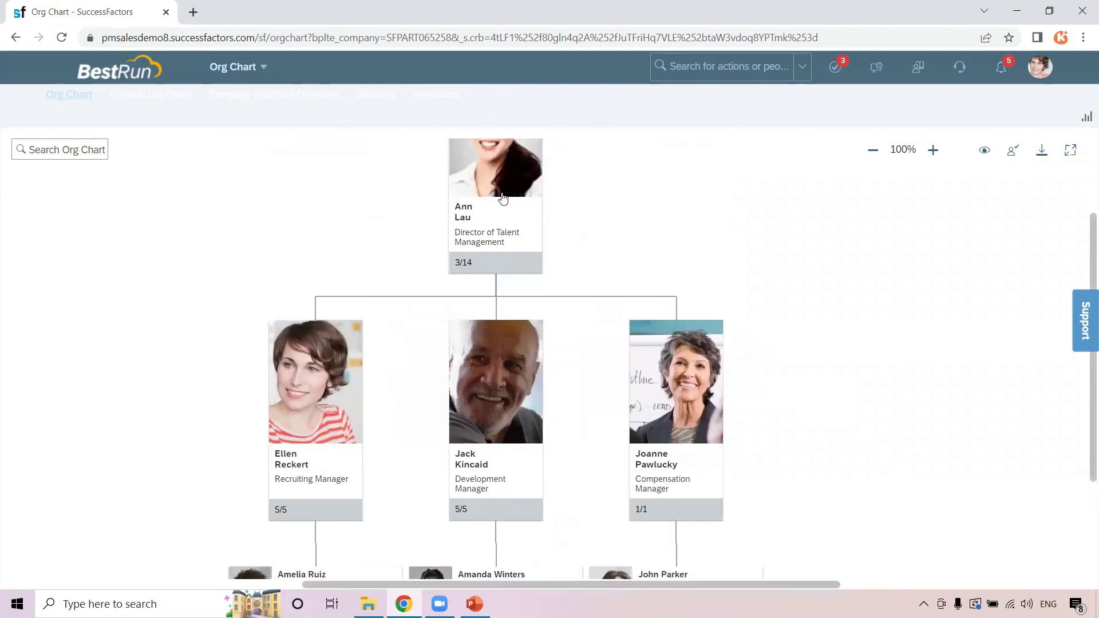
pyautogui.click(475, 243)
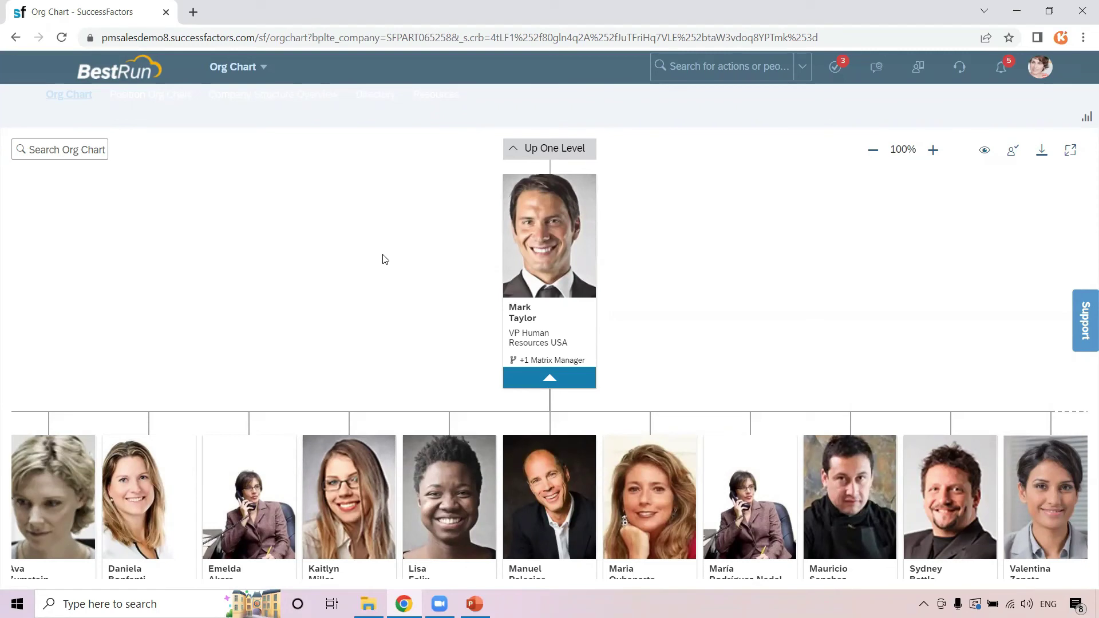
# - Open the Position Org Chart and review the Recruiting Manager position's details, history, incumbent and available position actions
pyautogui.click(163, 99)
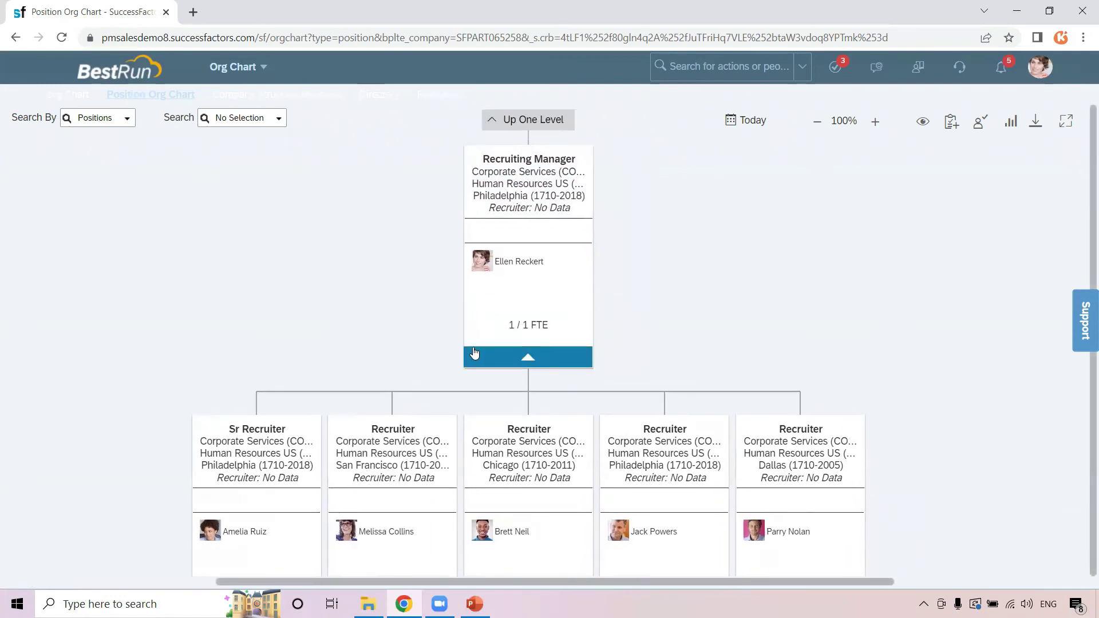
pyautogui.click(579, 159)
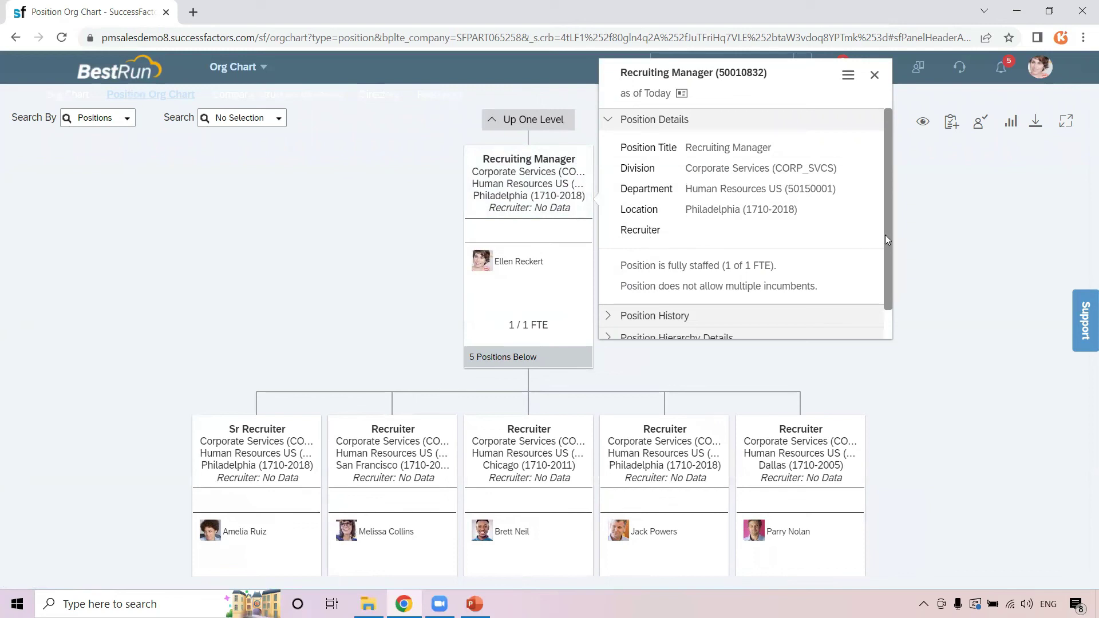
pyautogui.scroll(-1, 885, 215)
pyautogui.click(608, 283)
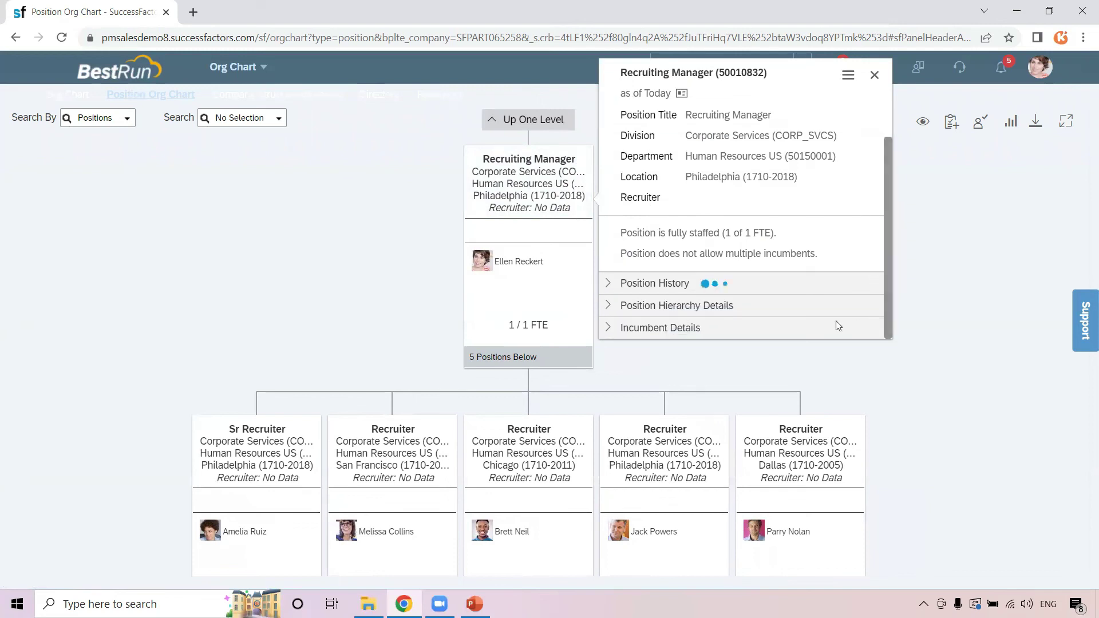
pyautogui.moveTo(885, 182); pyautogui.dragTo(887, 300)
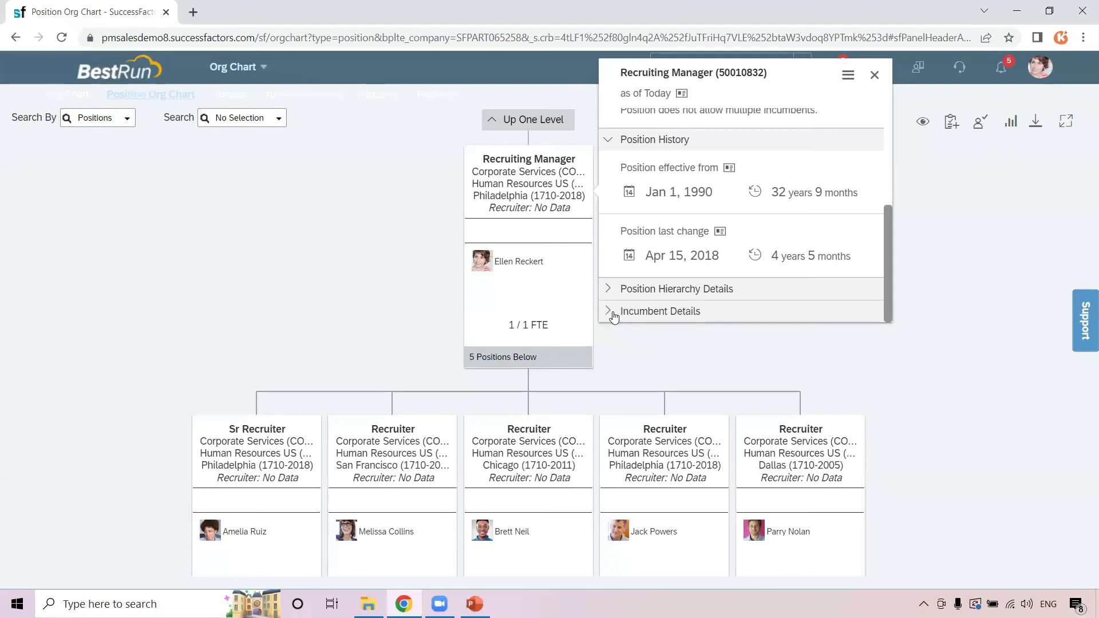
pyautogui.moveTo(885, 225); pyautogui.dragTo(880, 330)
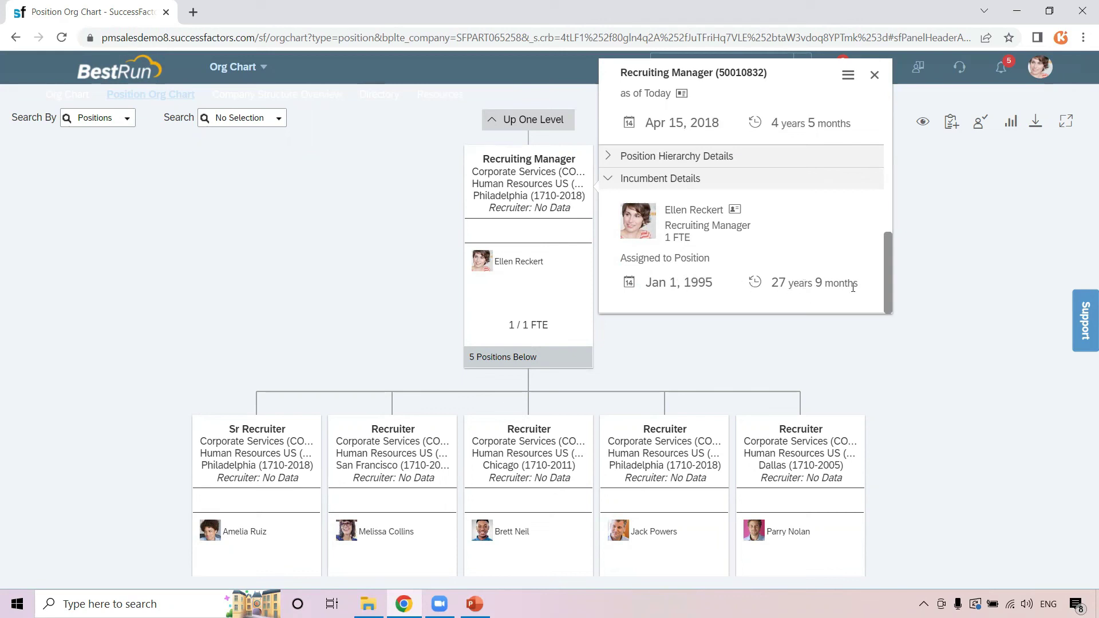
pyautogui.moveTo(887, 292); pyautogui.dragTo(879, 157)
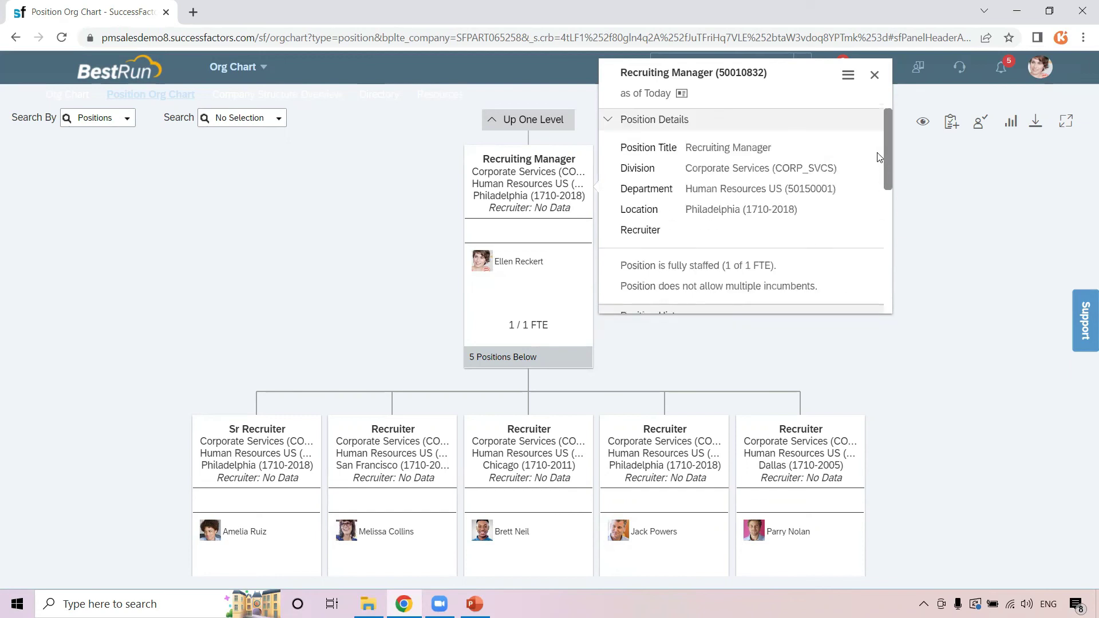
pyautogui.click(848, 77)
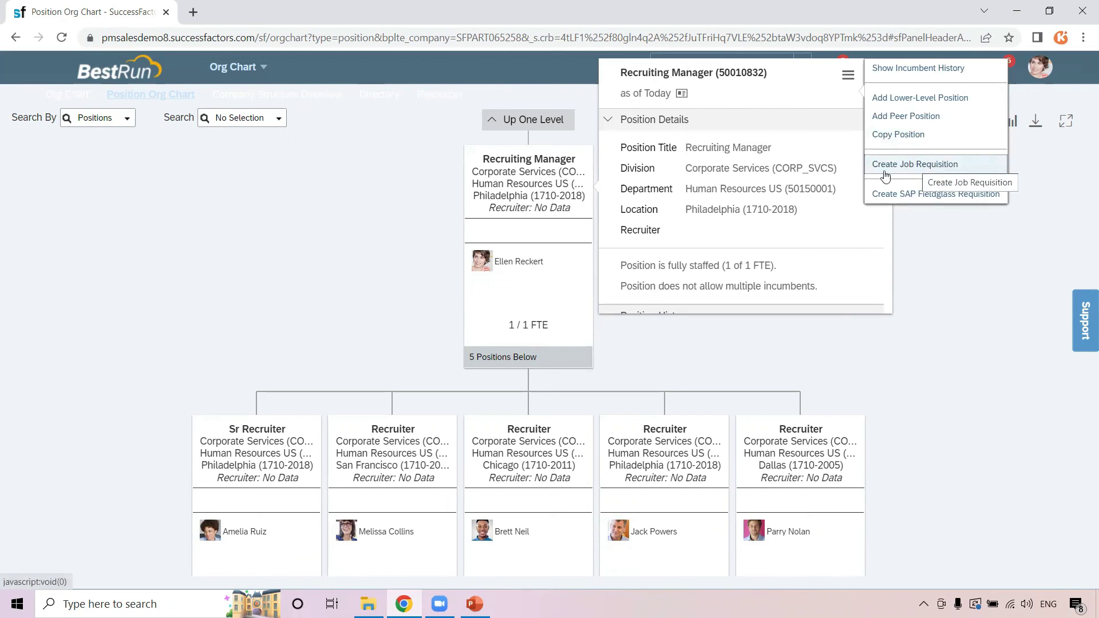
pyautogui.click(317, 263)
# - Move the position chart up one level and examine the HR Business Partner position's FTE staffing and requisition indicator
pyautogui.click(494, 122)
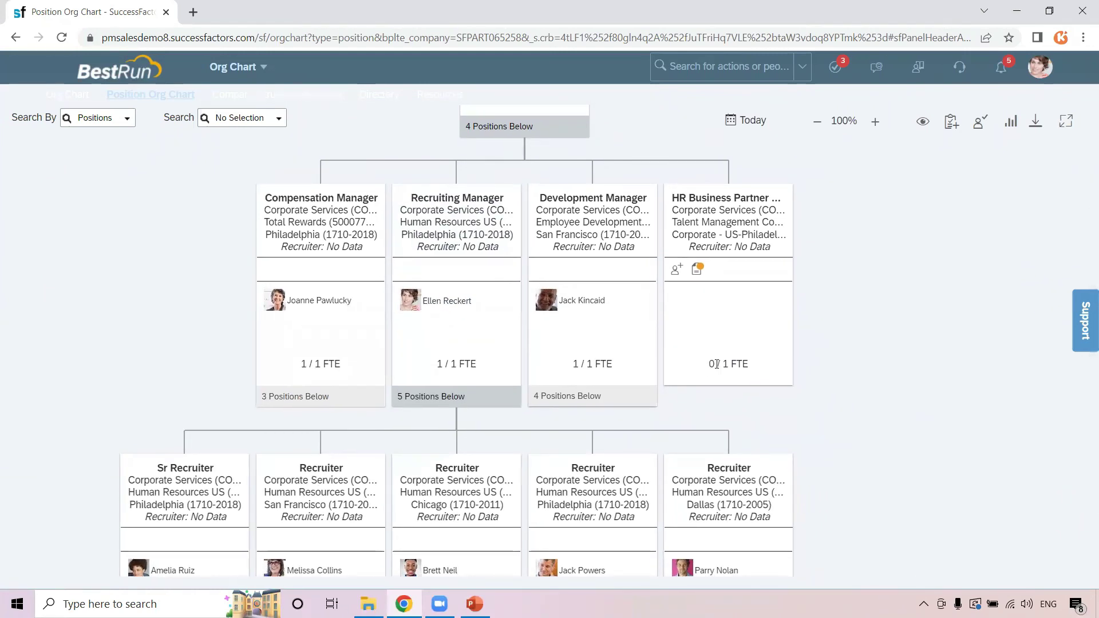
pyautogui.moveTo(711, 365); pyautogui.dragTo(719, 364)
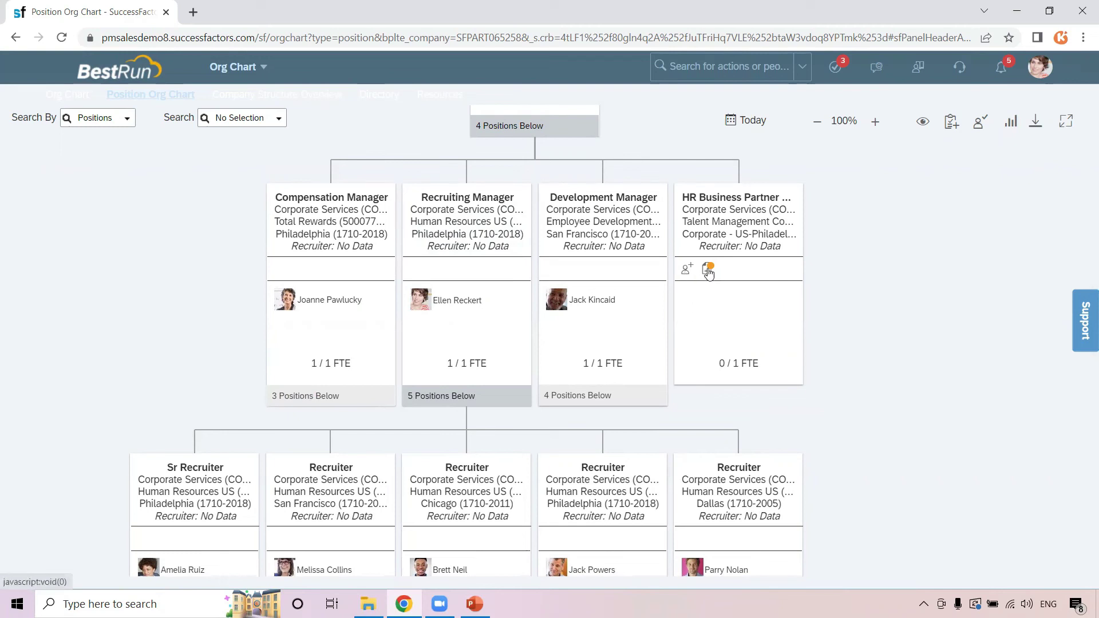
pyautogui.moveTo(709, 274)
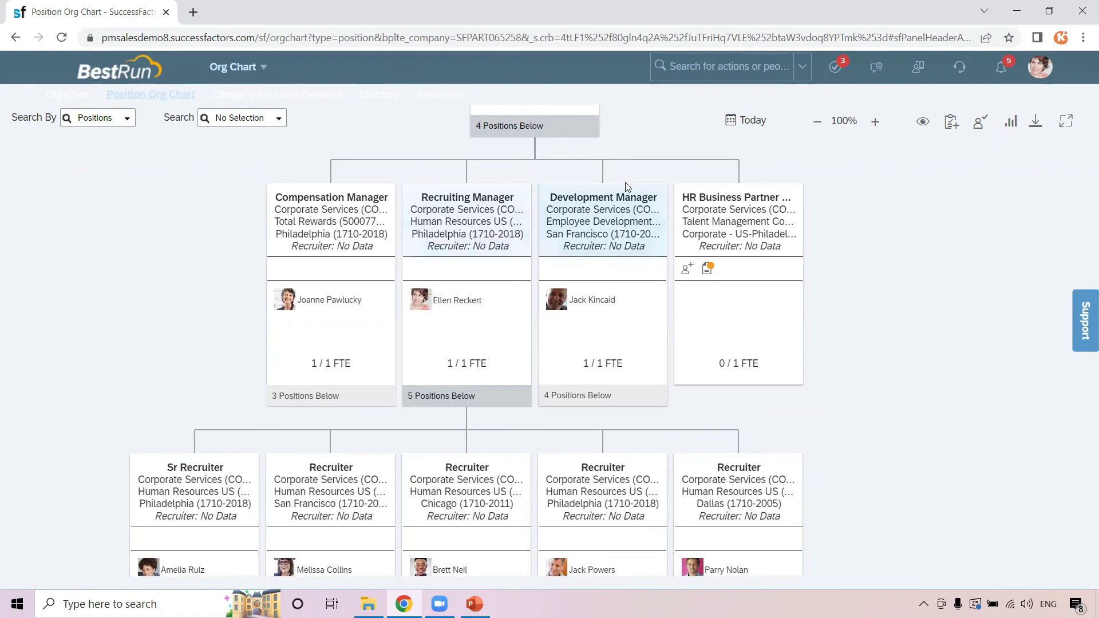
pyautogui.click(579, 271)
pyautogui.click(493, 223)
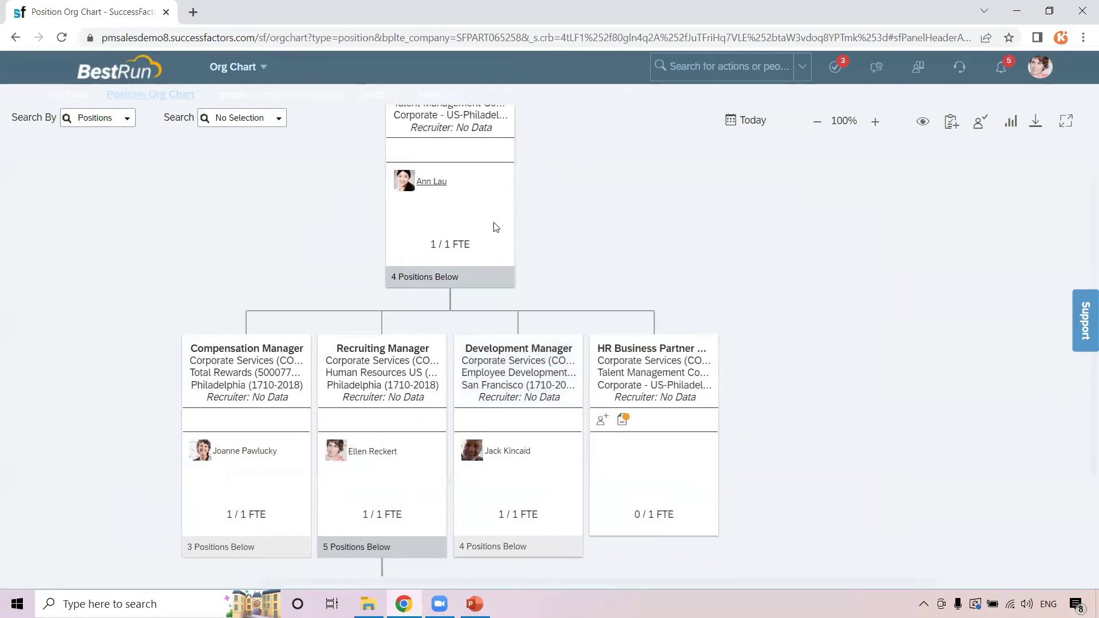
# - View the position details and available actions of the Director of Talent Management position
pyautogui.click(515, 126)
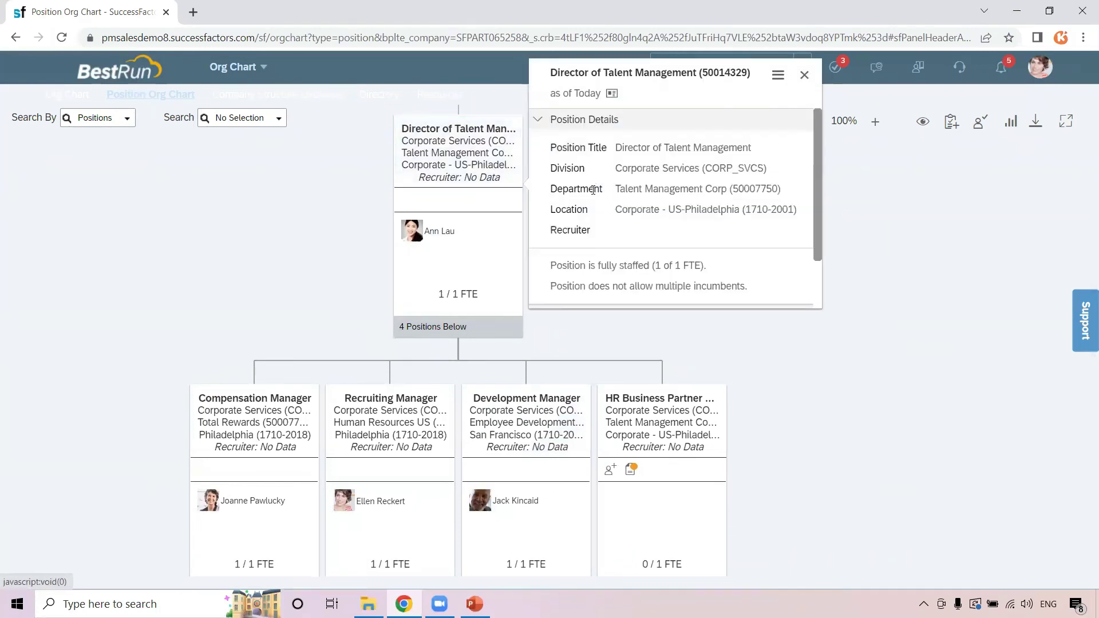
pyautogui.click(778, 76)
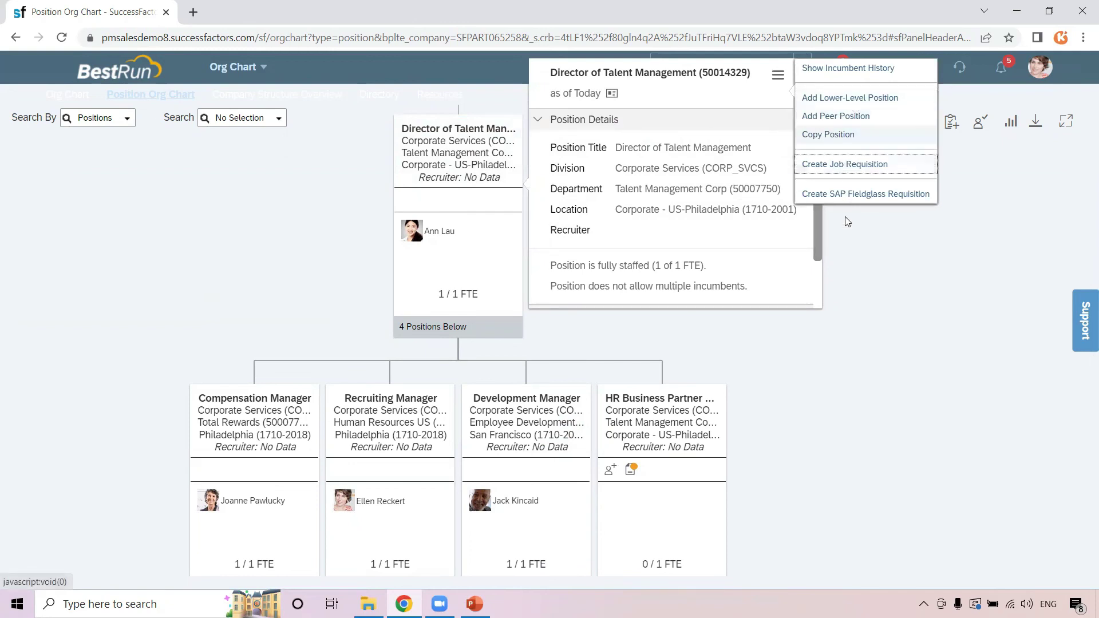
pyautogui.click(492, 246)
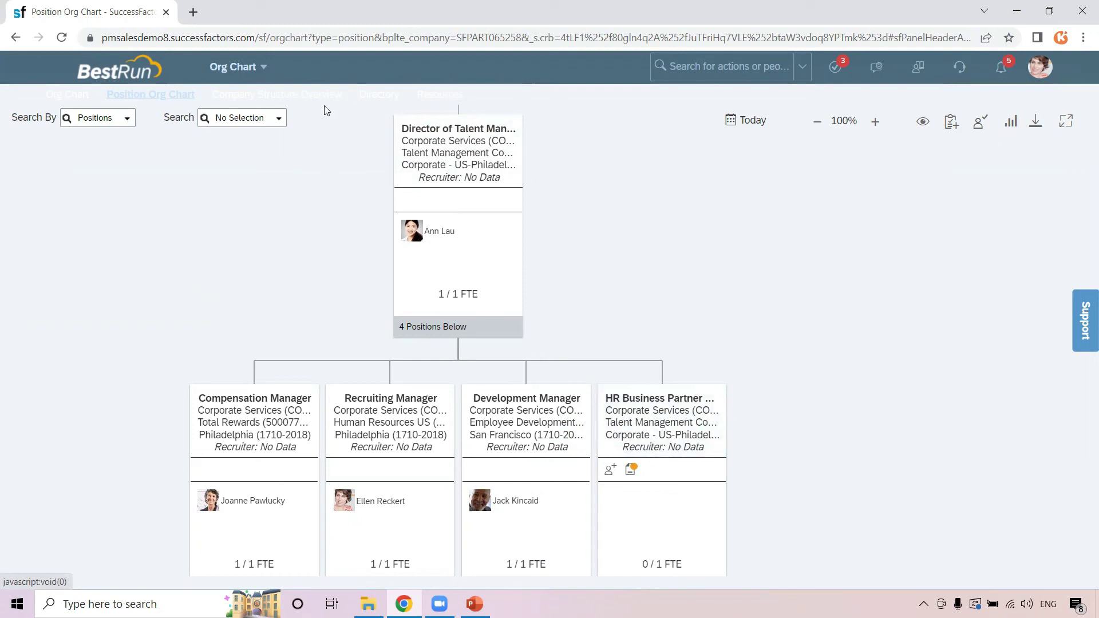
# - Open the Directory and search for employees by a first name
pyautogui.click(387, 101)
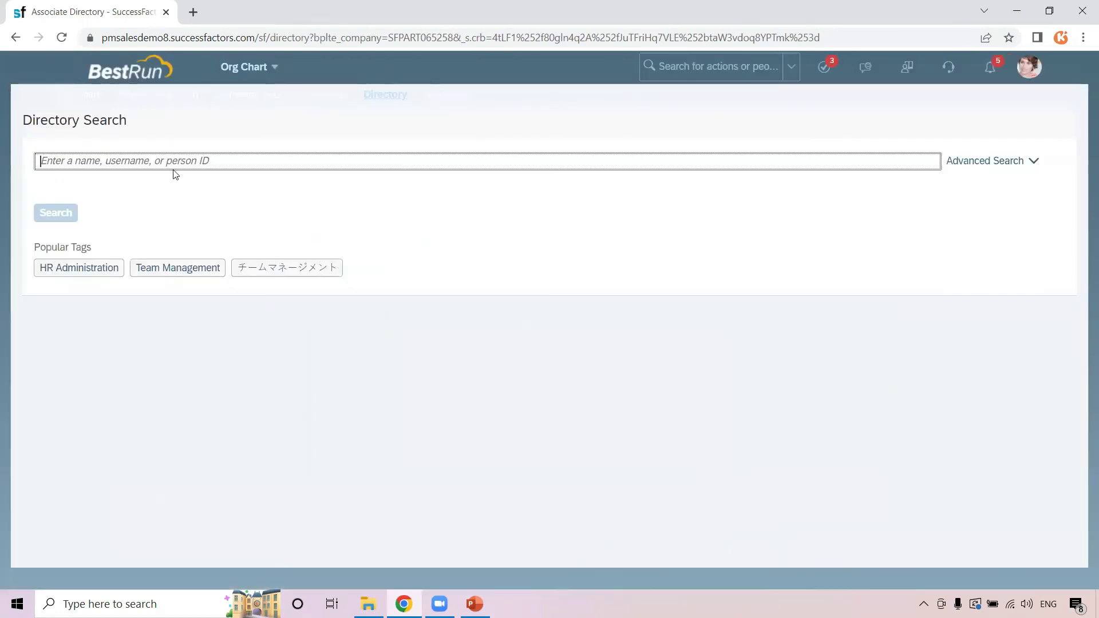
pyautogui.click(198, 161)
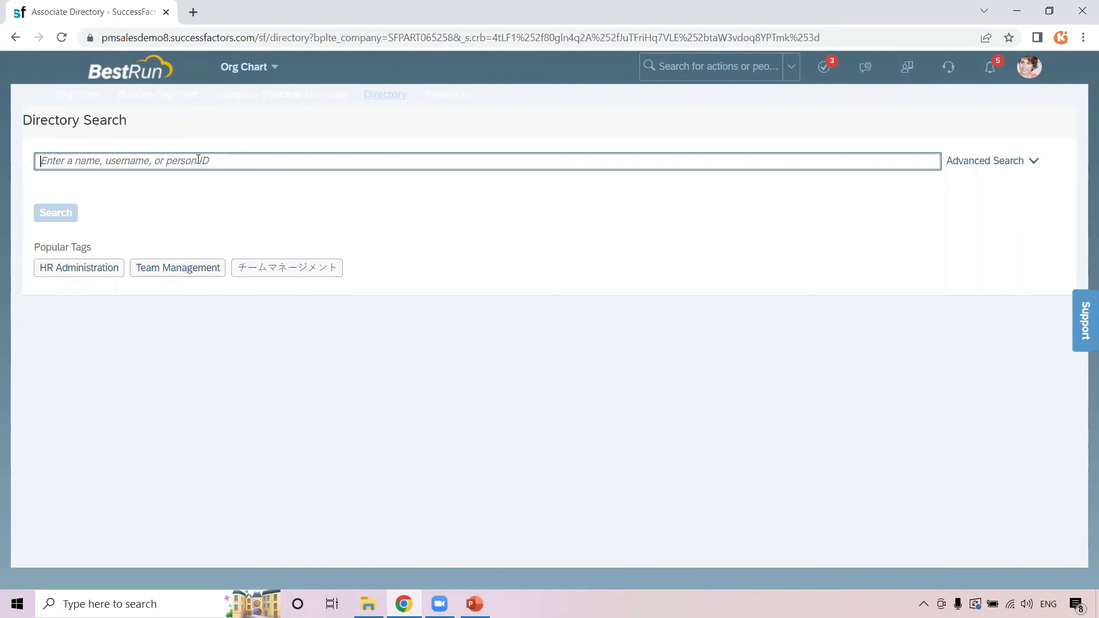
pyautogui.write('tom')
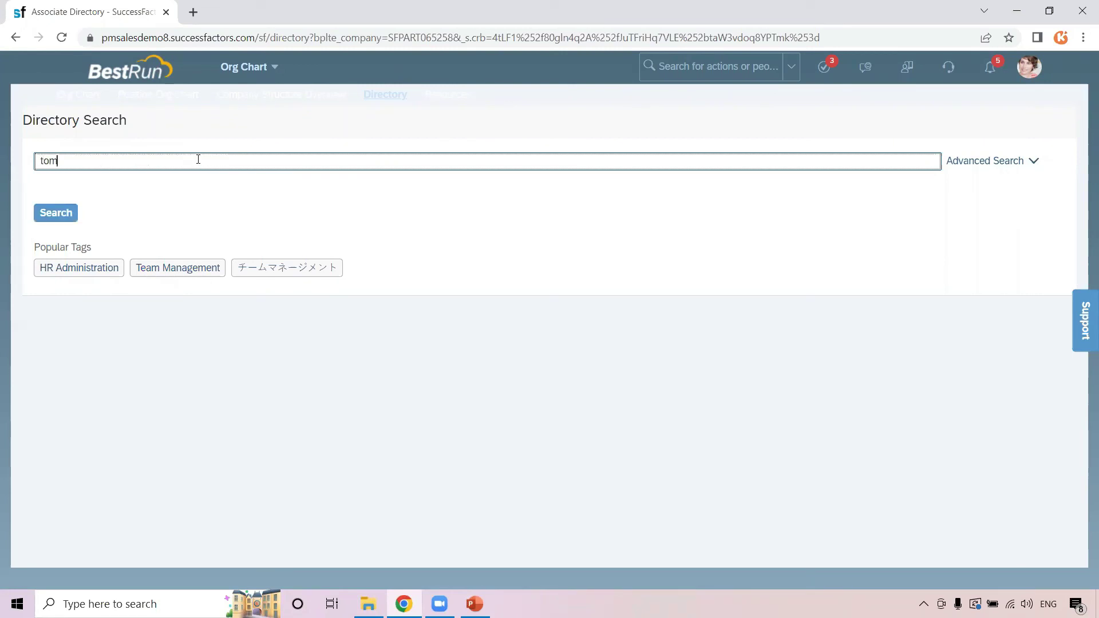
pyautogui.click(56, 212)
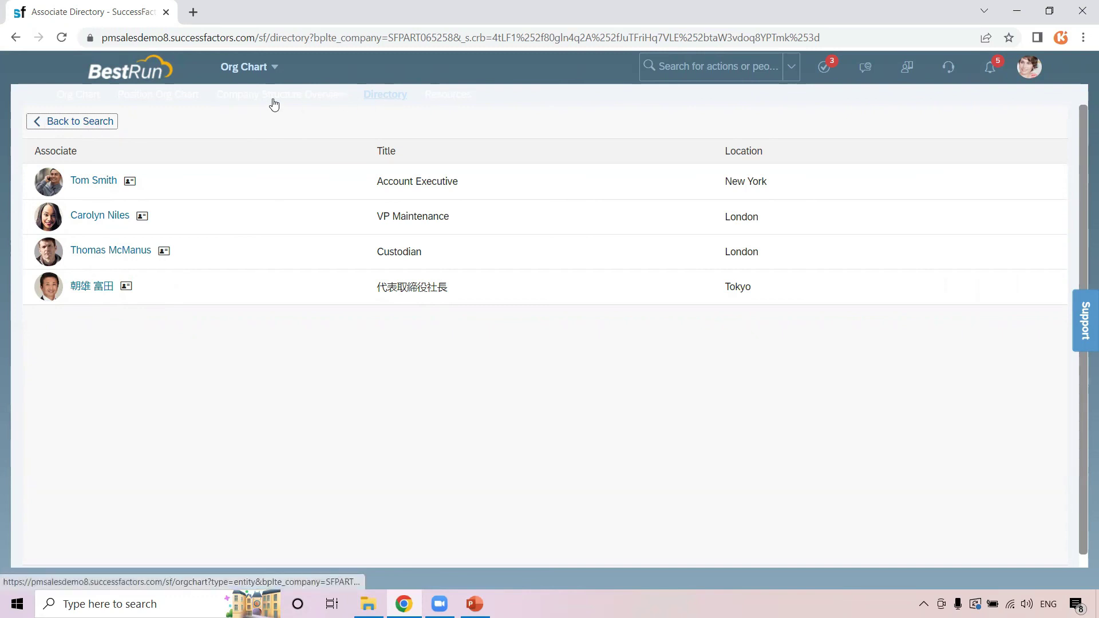
# - Return to an empty Directory search and expand the Advanced Search criteria
pyautogui.click(382, 101)
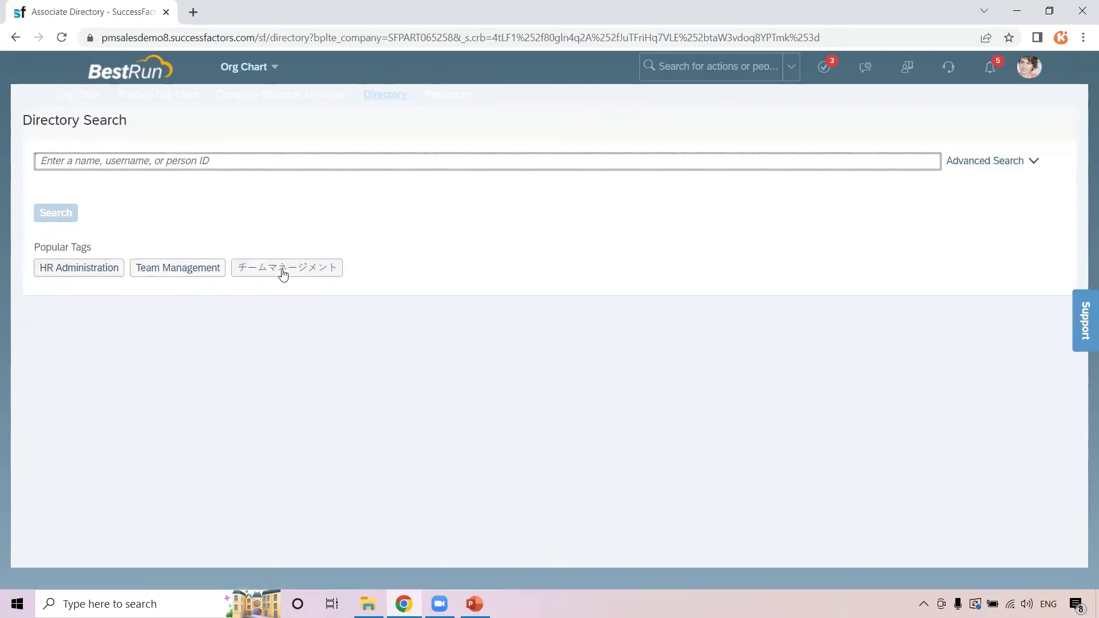
pyautogui.click(1033, 162)
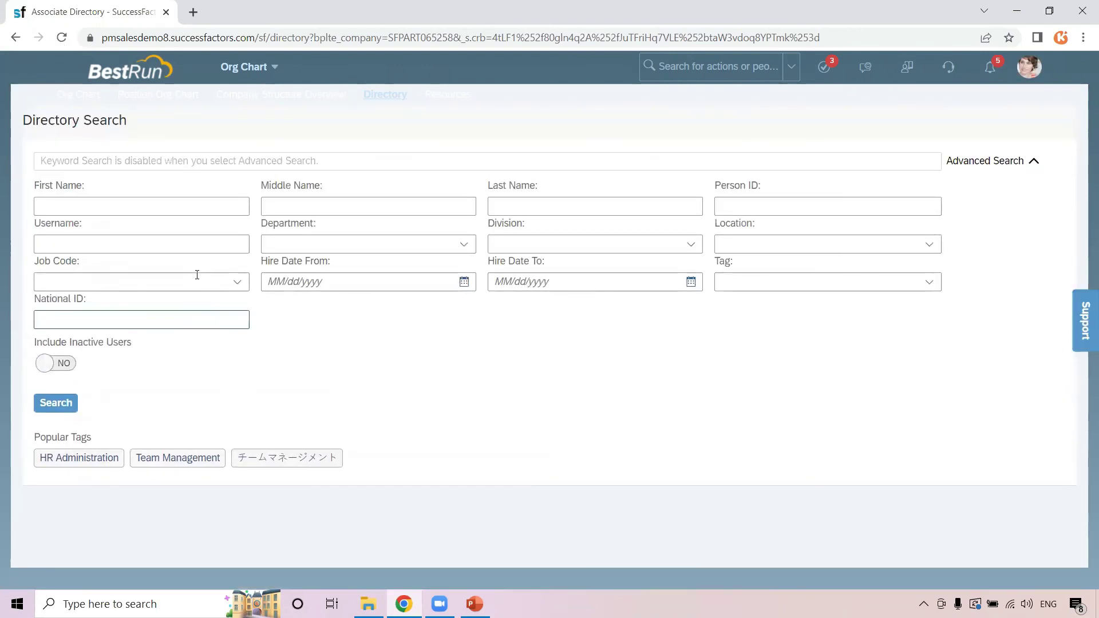